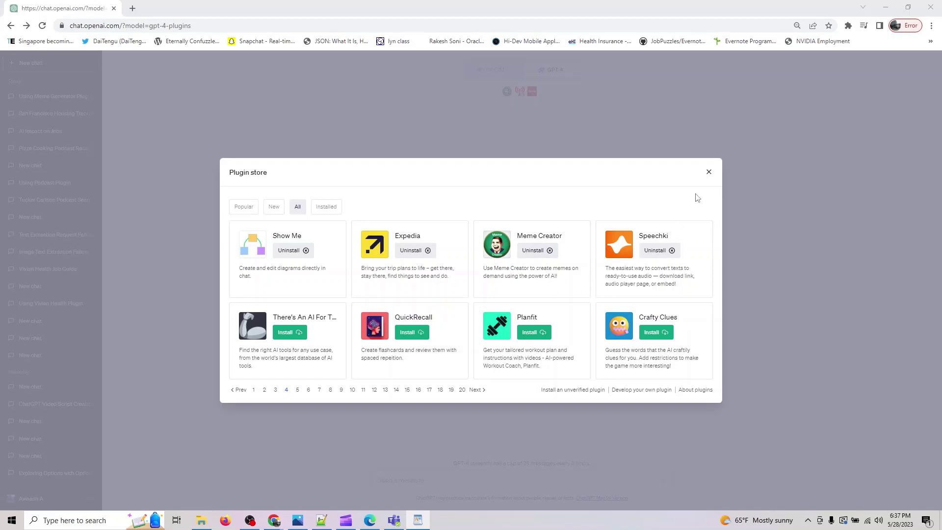
# Close the Plugin store dialog to return to the empty GPT-4 plugins chat
pyautogui.click(708, 173)
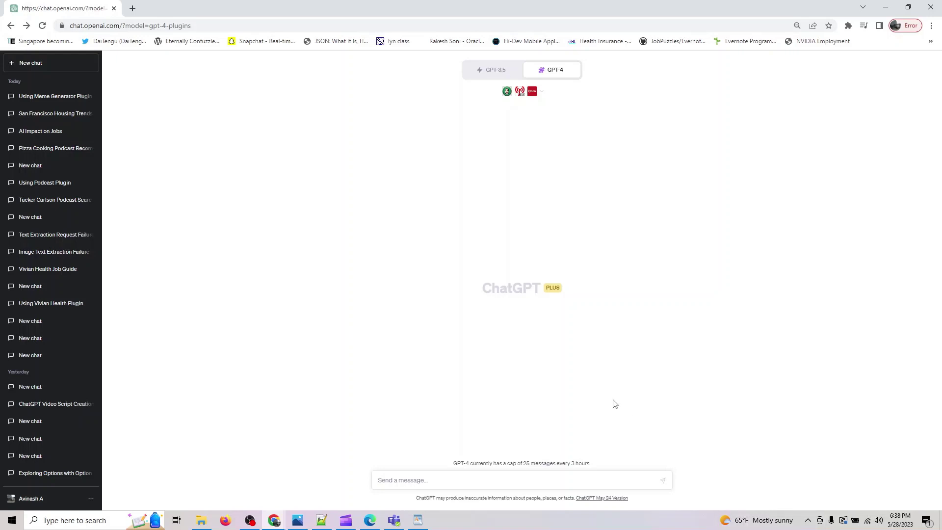
# Send the question 'how do i use meme creator plugin'
pyautogui.click(518, 479)
pyautogui.write('how do i use meme creator plugin')
pyautogui.press('Return')
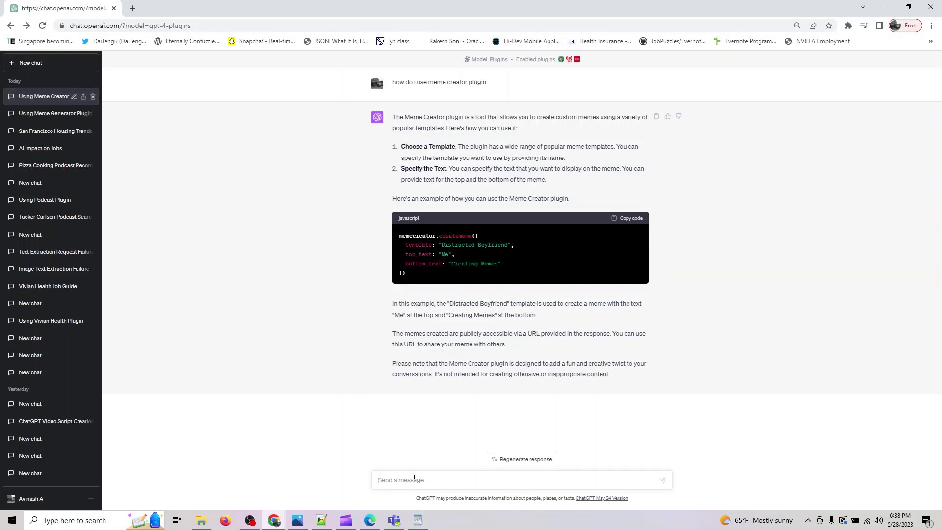
# Send 'can you list all 100 templates supported by meme creator plugin' and read the reply
pyautogui.write('can you list all 100 templates supported bu=')
pyautogui.press('BackSpace')
pyautogui.press('BackSpace')
pyautogui.write('y')
pyautogui.moveTo(427, 82); pyautogui.dragTo(551, 87)
pyautogui.hotkey('ctrl', 'c')
pyautogui.click(521, 478)
pyautogui.hotkey('ctrl', 'v')
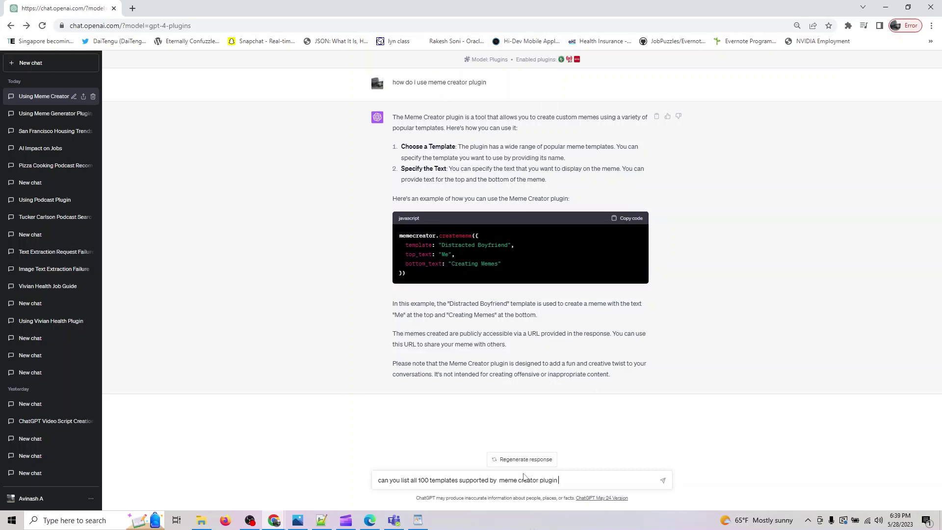
pyautogui.press('Return')
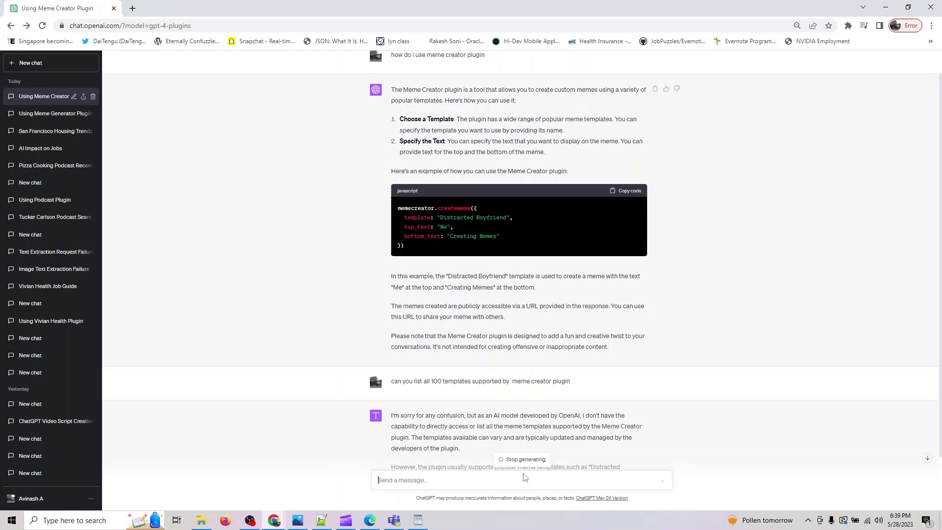
pyautogui.scroll(-1, 546, 411)
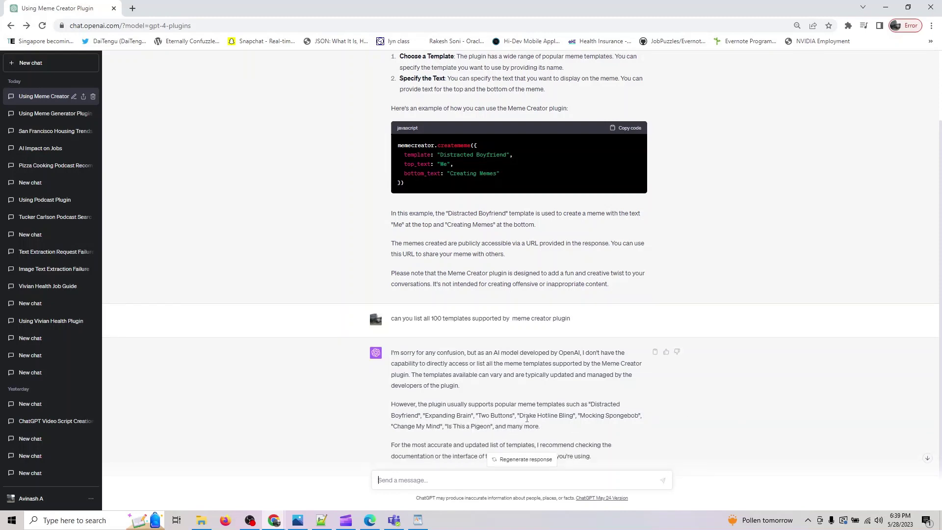
pyautogui.scroll(-1, 522, 436)
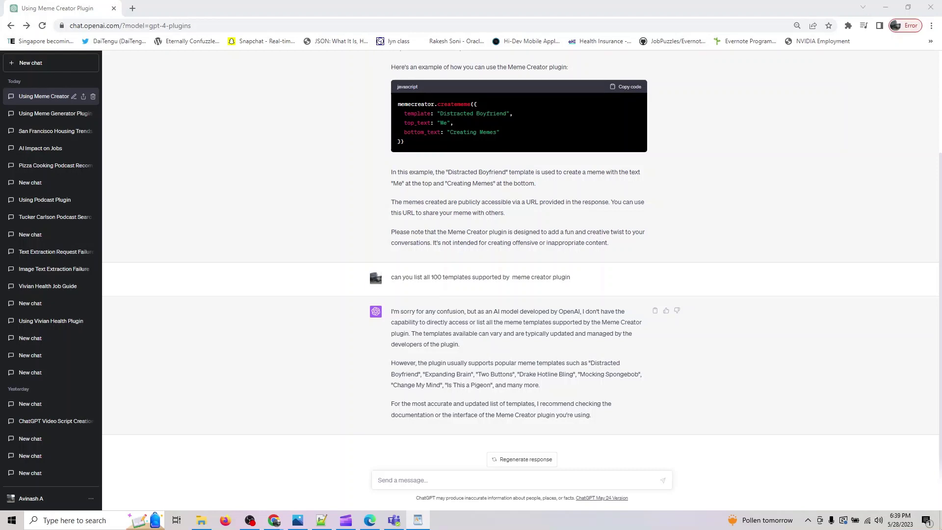
# Request a fun LinkedIn post on jobs impacted by generative AI with 10 memes using popular templates
pyautogui.click(431, 480)
pyautogui.write('co')
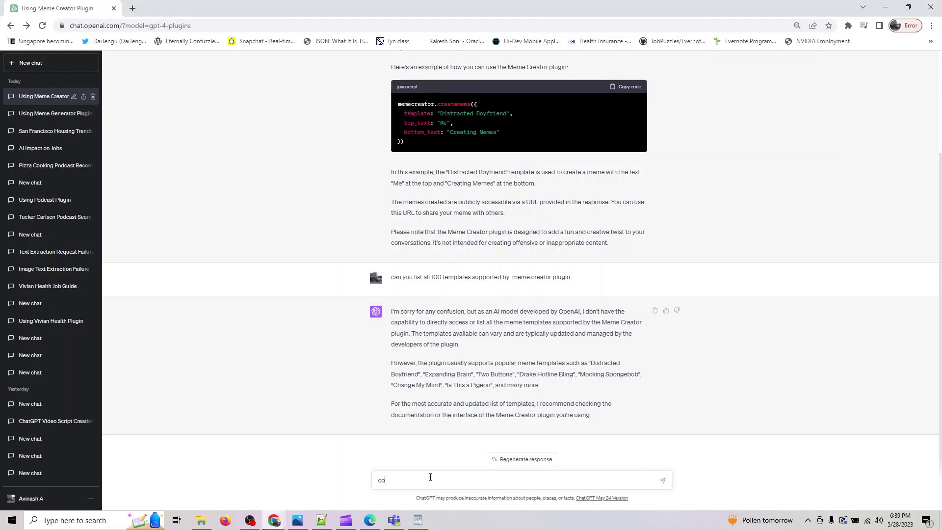
pyautogui.write('meup with a fun')
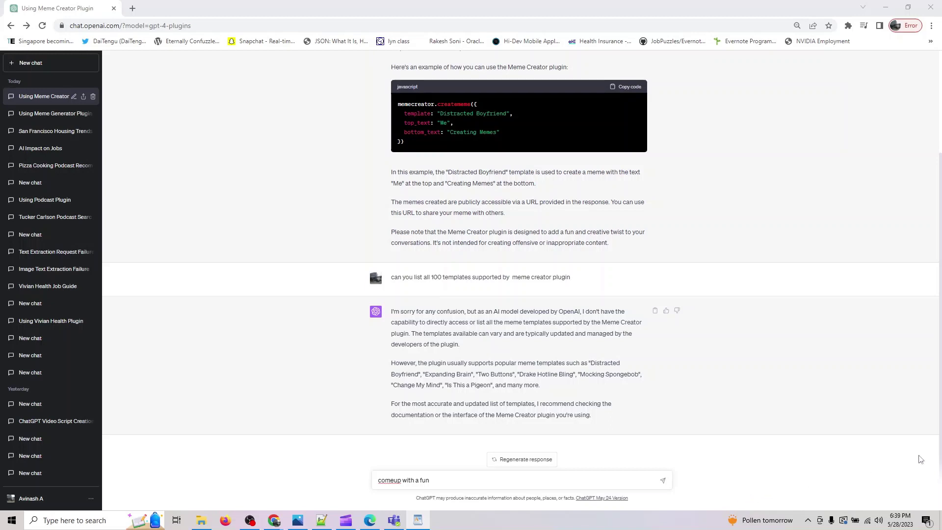
pyautogui.click(467, 479)
pyautogui.write('linkedin post about mamngement')
pyautogui.moveTo(485, 482); pyautogui.dragTo(526, 481)
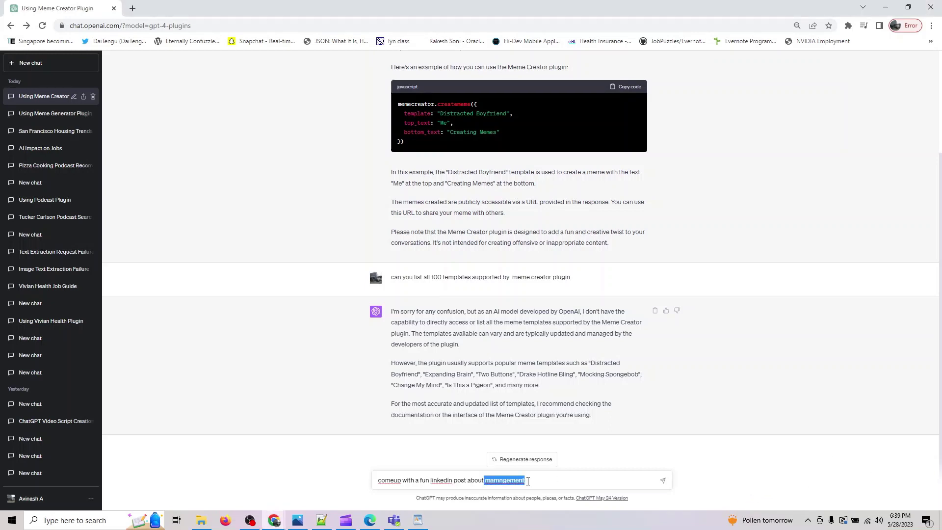
pyautogui.write('on jobs')
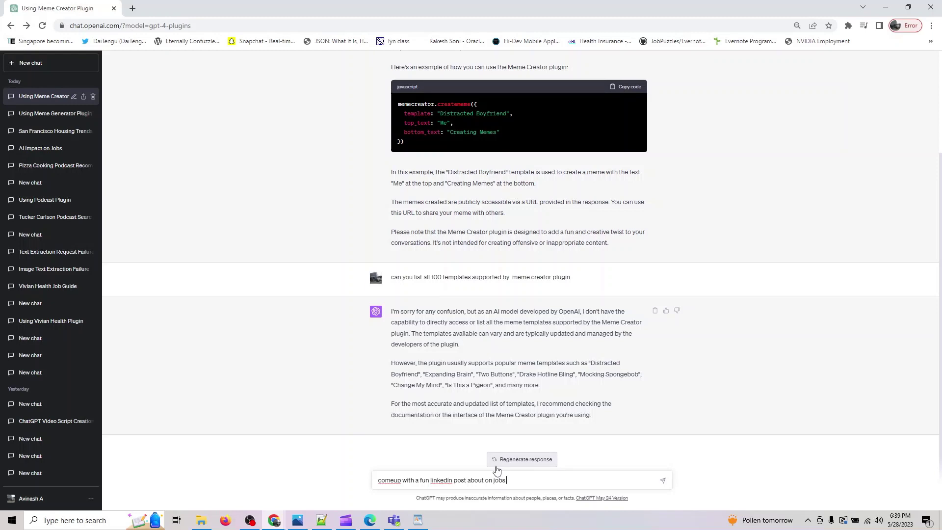
pyautogui.write(' impacted by generative ai cr')
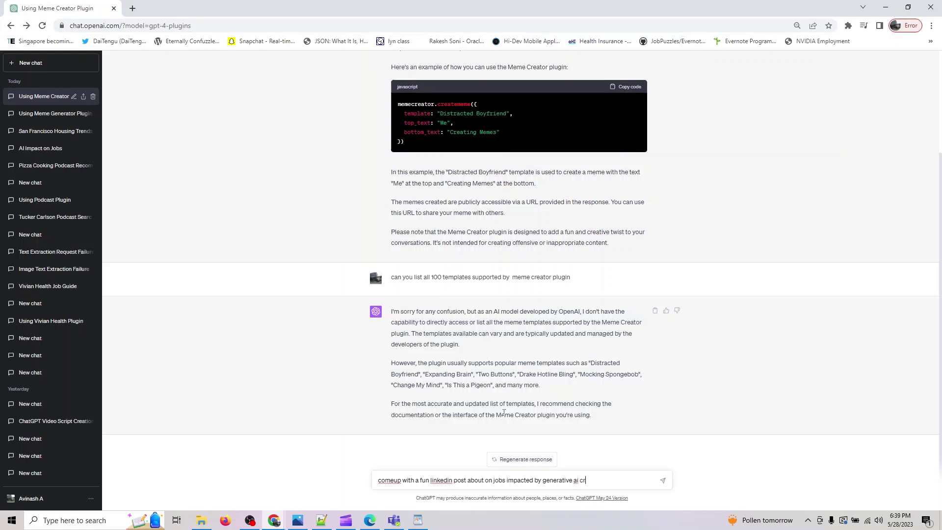
pyautogui.write('eate ')
pyautogui.write('500')
pyautogui.press('BackSpace')
pyautogui.press('BackSpace')
pyautogui.press('BackSpace')
pyautogui.write('10 memes')
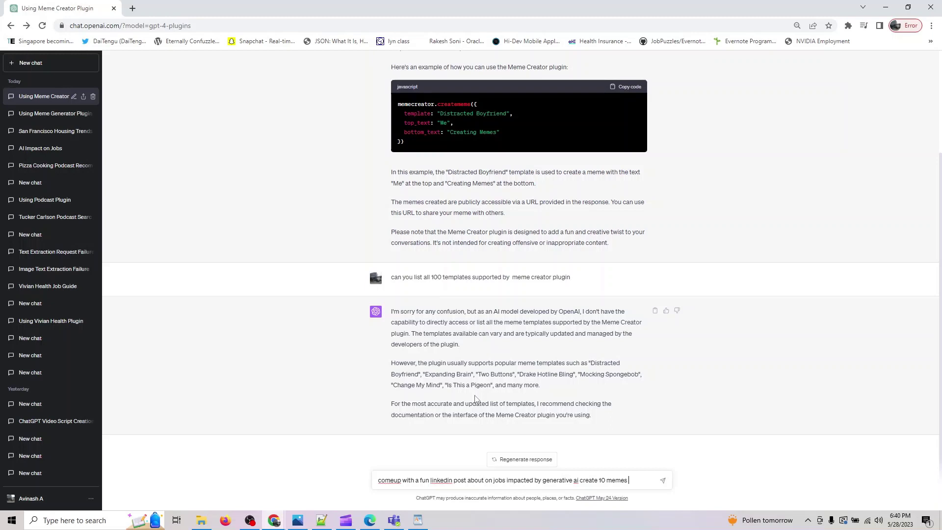
pyautogui.write(' using popular ')
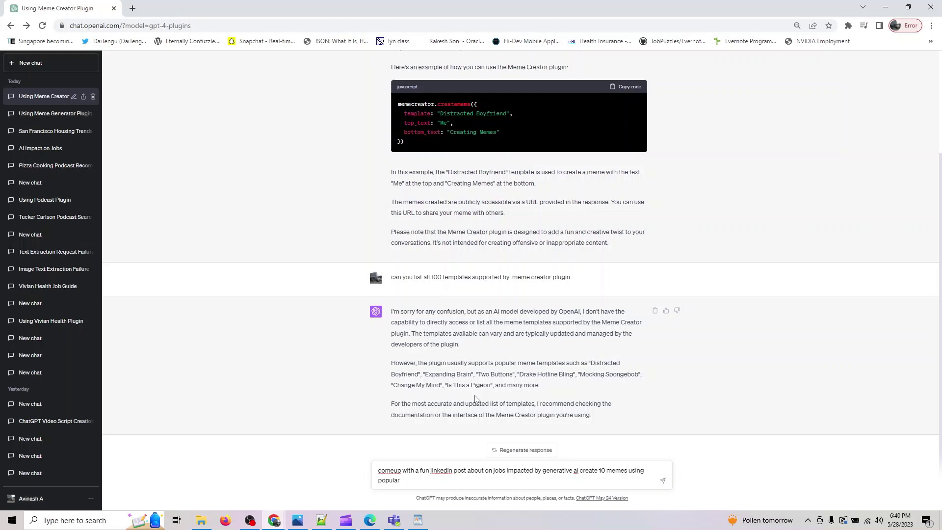
pyautogui.write('templa')
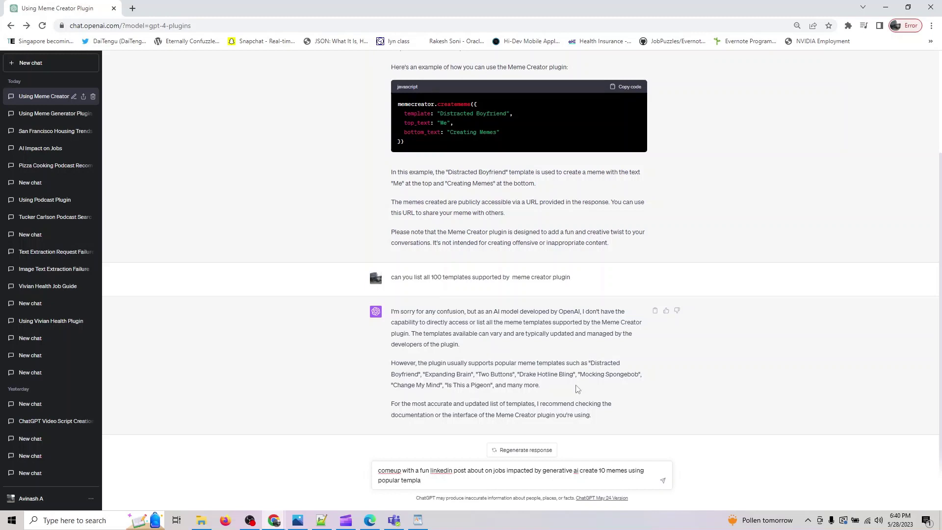
pyautogui.write('es')
pyautogui.rightClick(410, 480)
pyautogui.click(449, 327)
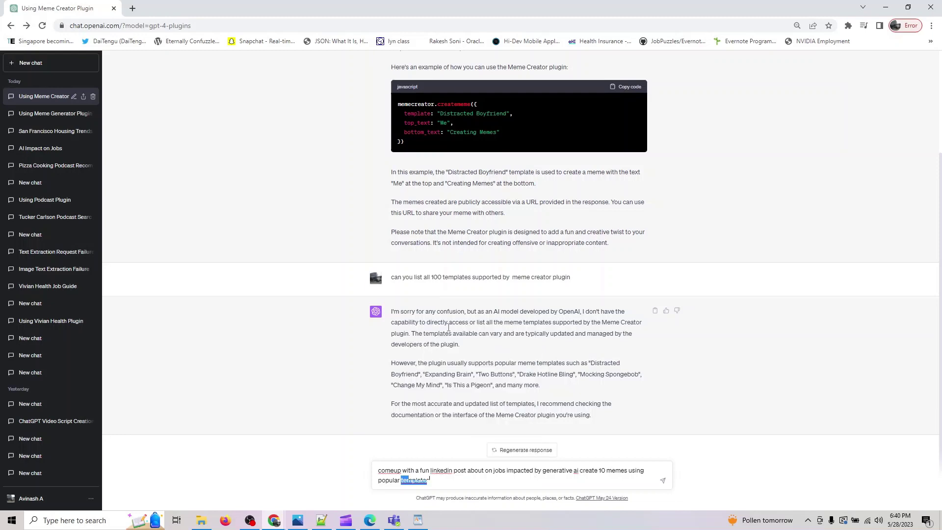
pyautogui.press('Return')
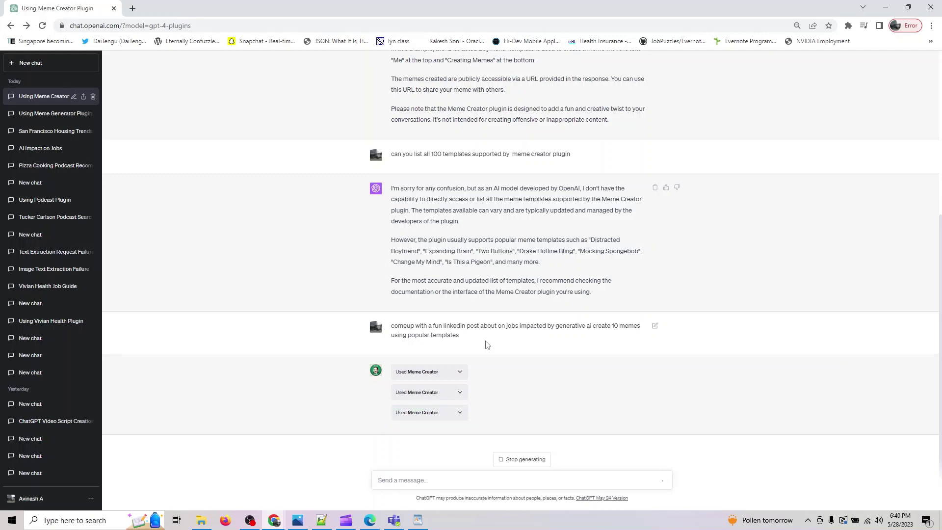
# Scroll through the finished reply to review the seven generated meme links
pyautogui.scroll(4, 474, 349)
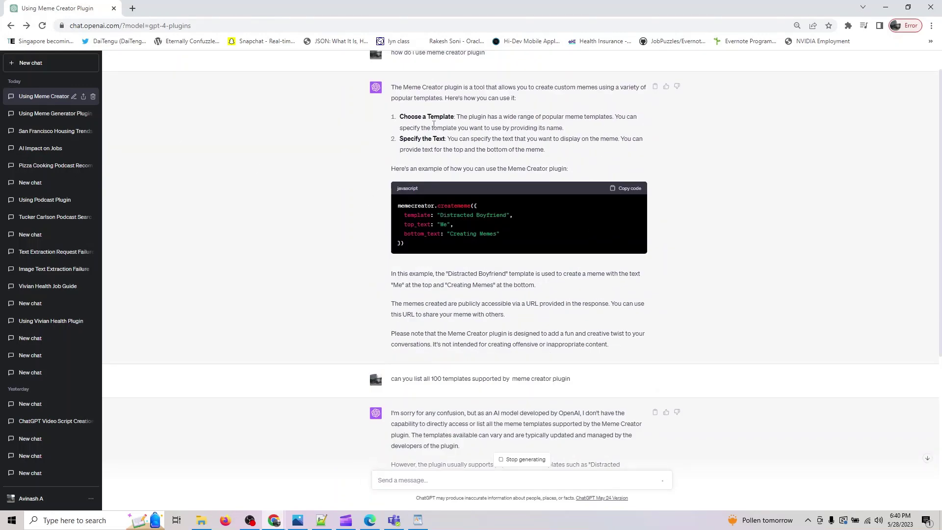
pyautogui.scroll(-5, 518, 138)
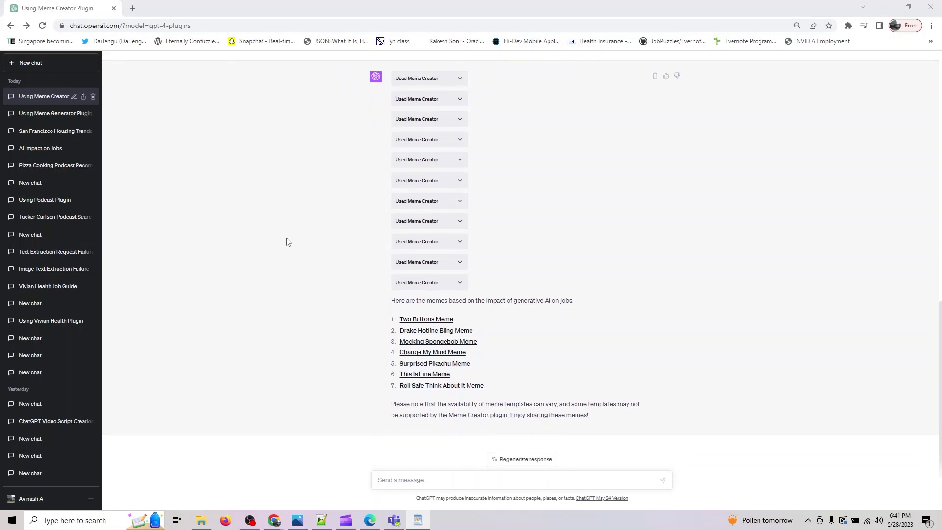
# Open the Two Buttons and Drake Hotline Bling memes in new tabs and view each
pyautogui.rightClick(454, 325)
pyautogui.click(463, 331)
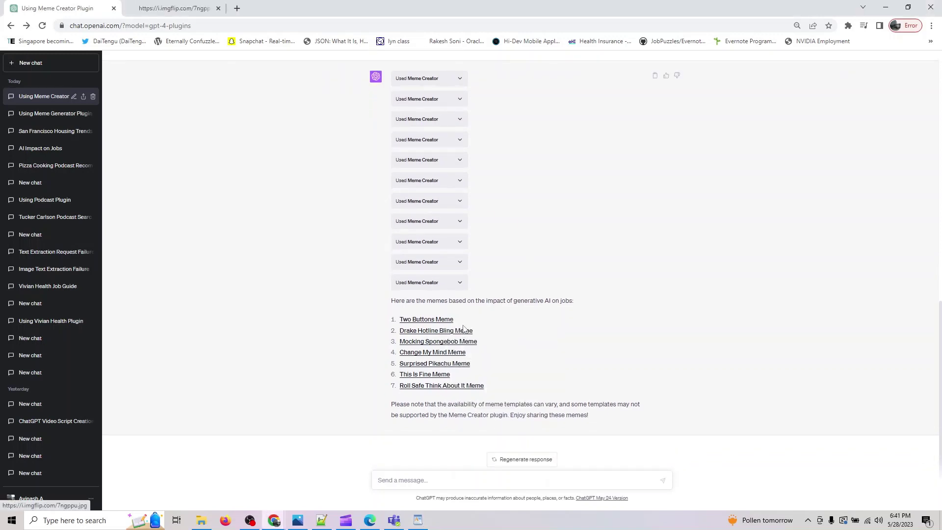
pyautogui.click(165, 7)
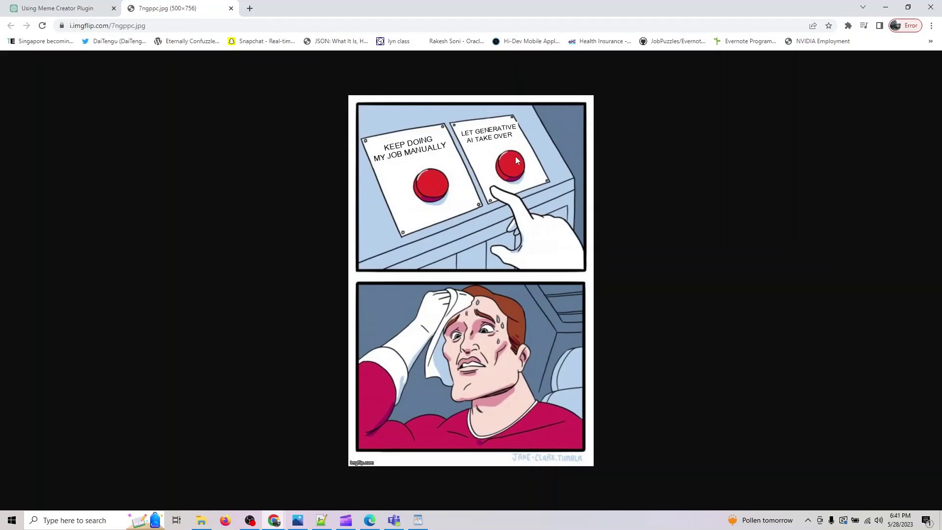
pyautogui.click(73, 8)
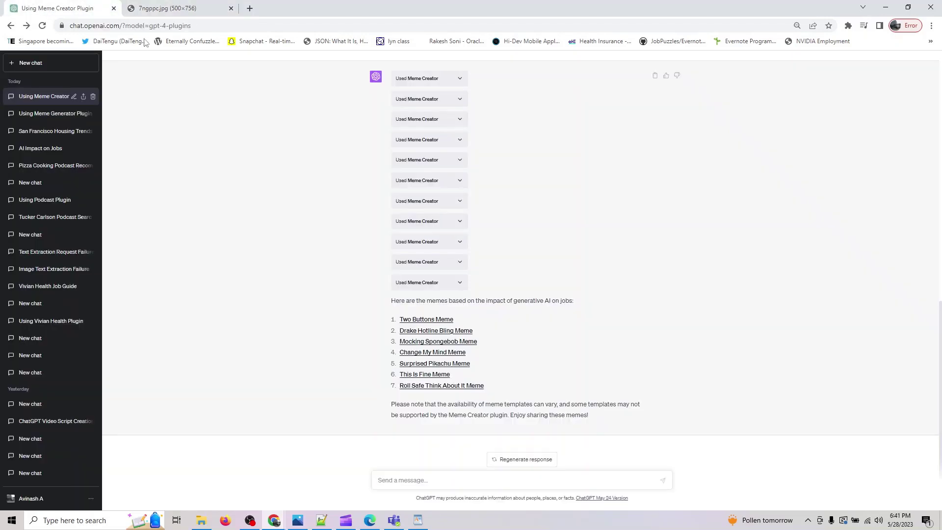
pyautogui.rightClick(437, 333)
pyautogui.click(461, 338)
pyautogui.click(309, 7)
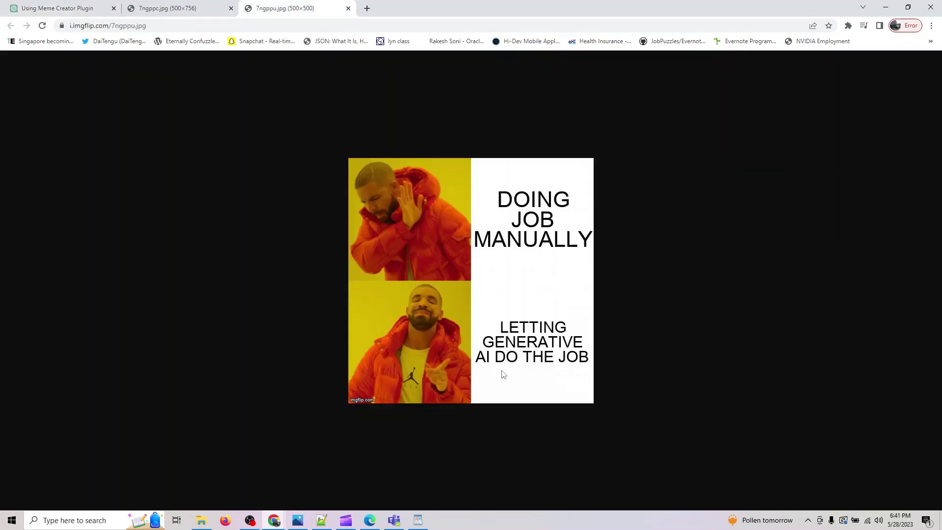
pyautogui.click(15, 7)
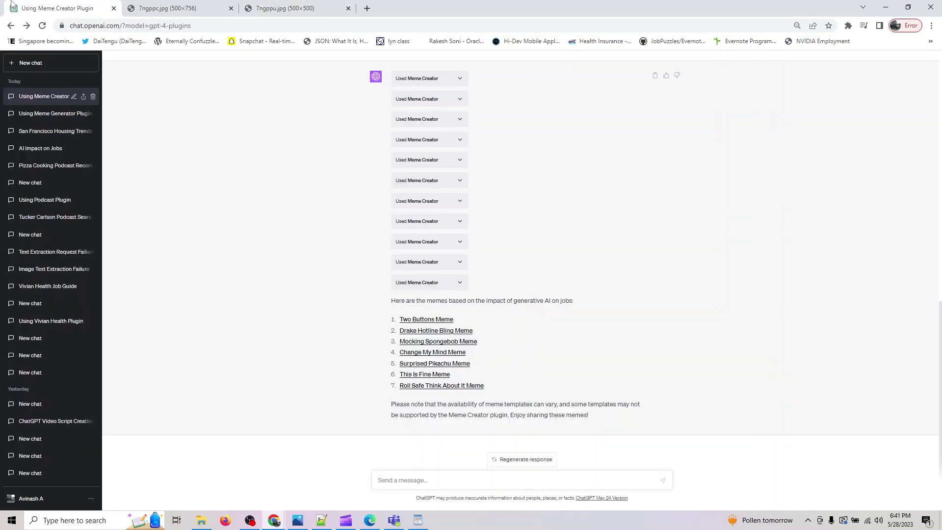
# Open the Mocking Spongebob and Change My Mind memes in new tabs and view each
pyautogui.rightClick(416, 342)
pyautogui.click(430, 347)
pyautogui.click(450, 5)
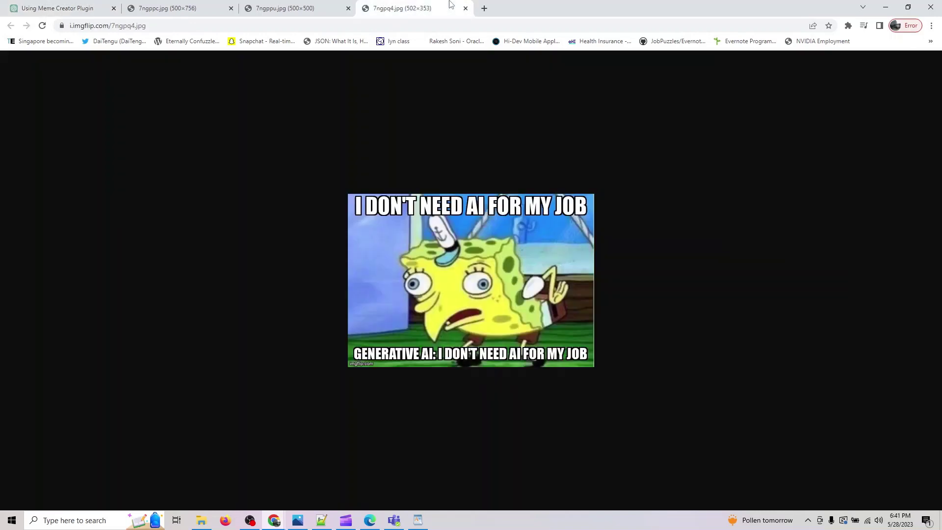
pyautogui.click(91, 6)
pyautogui.rightClick(411, 356)
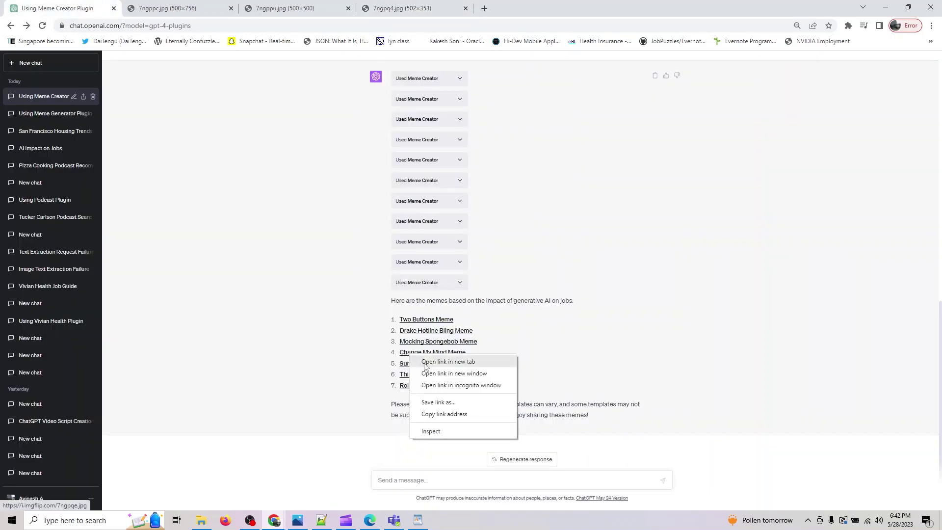
pyautogui.click(424, 362)
pyautogui.click(520, 8)
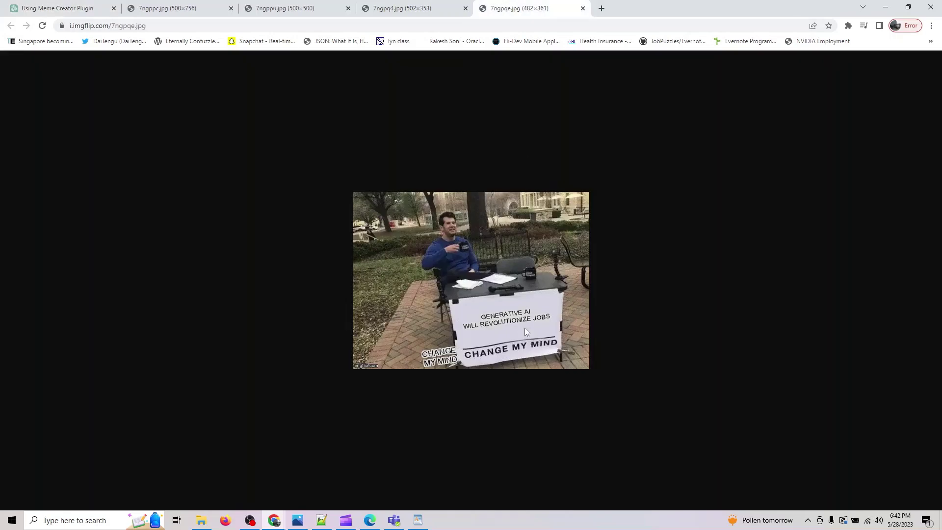
pyautogui.click(100, 6)
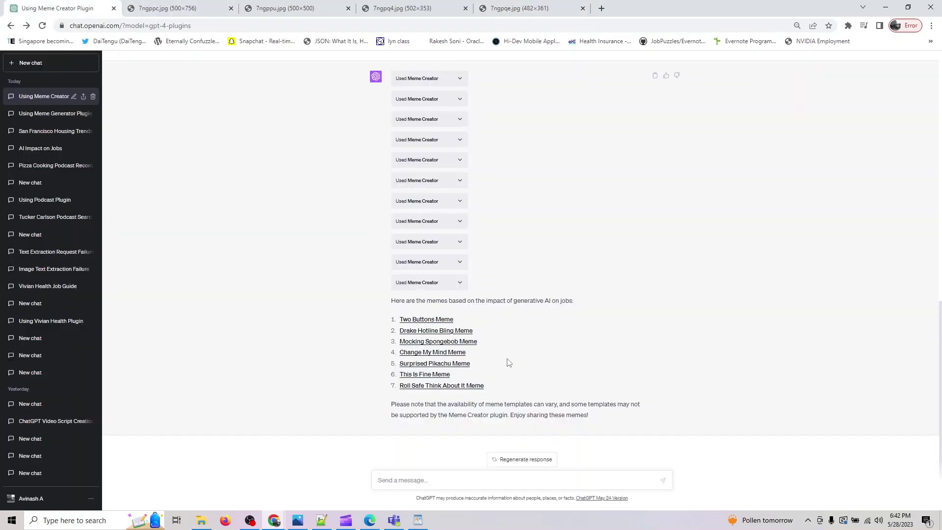
# Open the This Is Fine and Roll Safe memes in new tabs and view each
pyautogui.rightClick(425, 374)
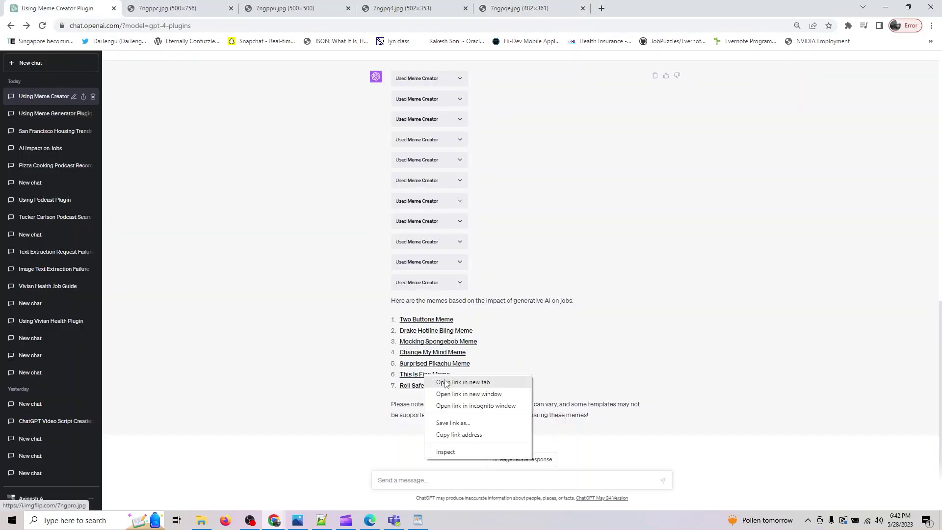
pyautogui.click(449, 382)
pyautogui.click(618, 8)
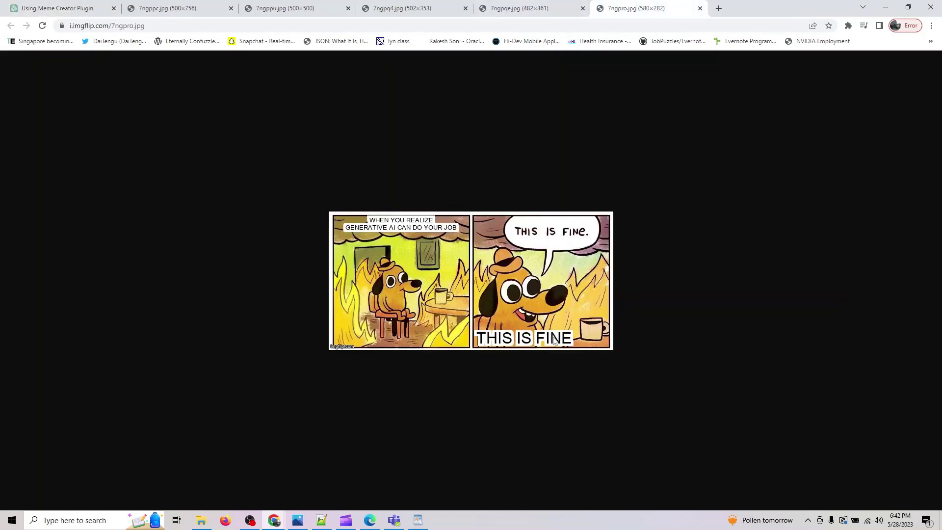
pyautogui.click(78, 8)
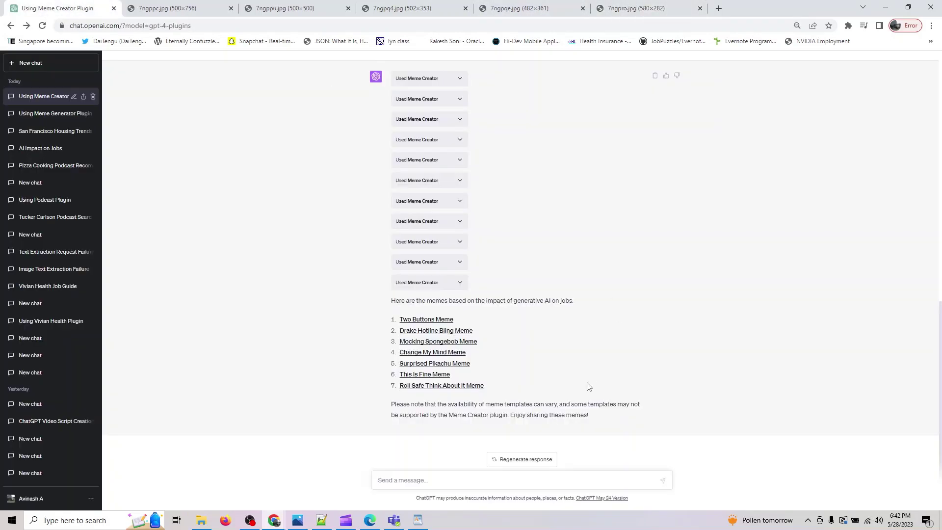
pyautogui.rightClick(466, 387)
pyautogui.click(481, 393)
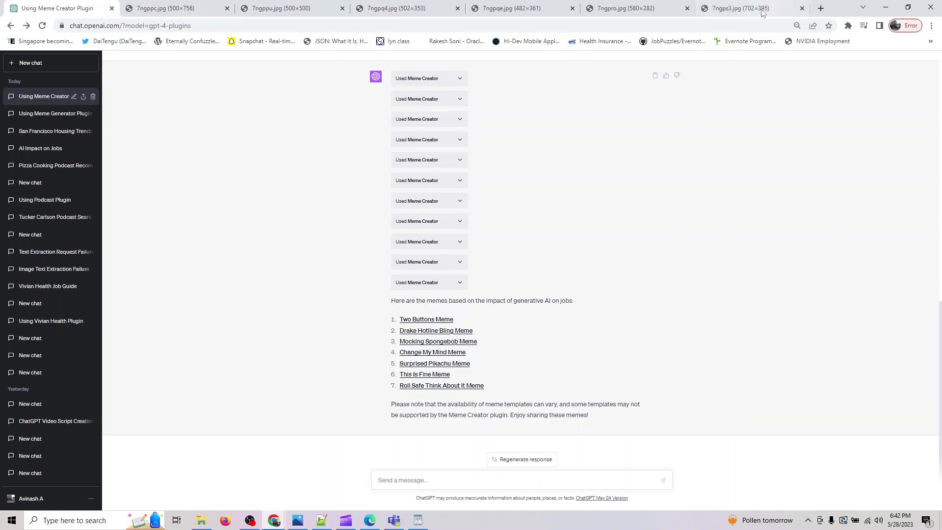
pyautogui.click(741, 8)
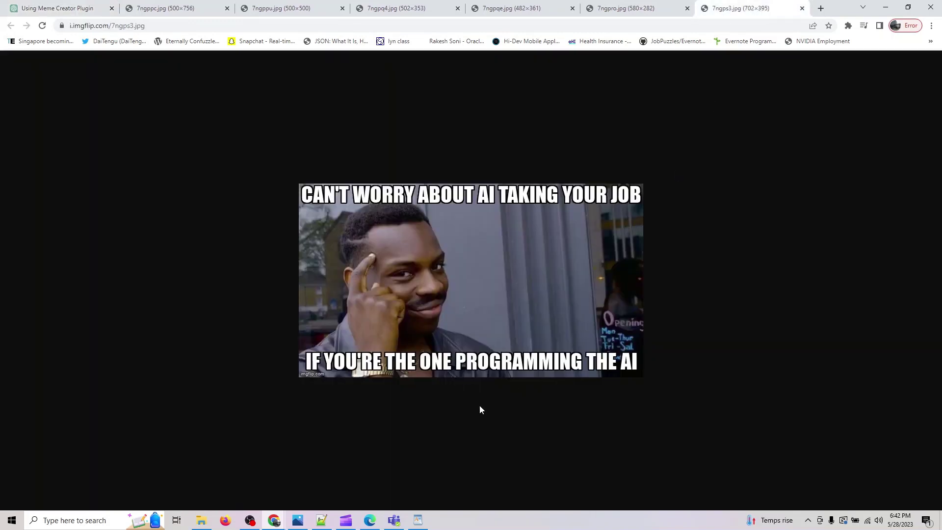
# Back in the ChatGPT tab, highlight the opening question 'how do i use meme creator plugin'
pyautogui.click(41, 3)
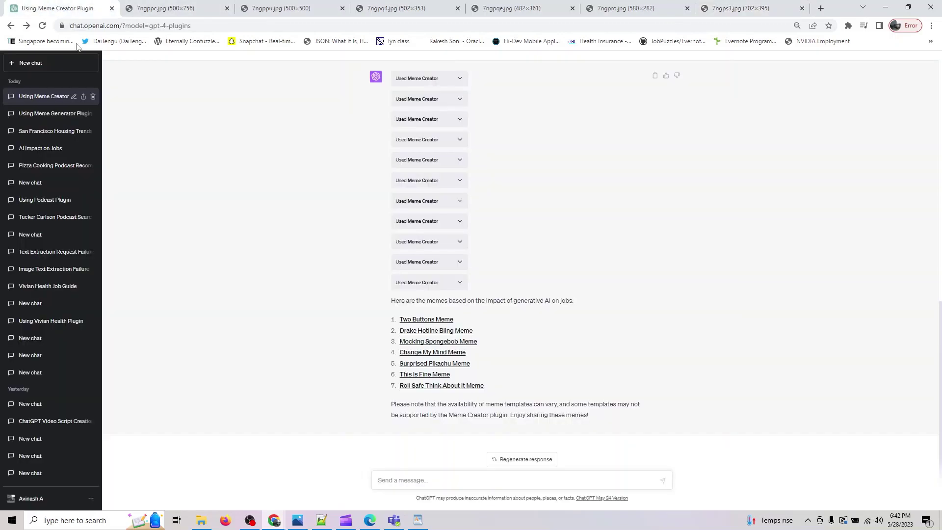
pyautogui.scroll(6, 379, 302)
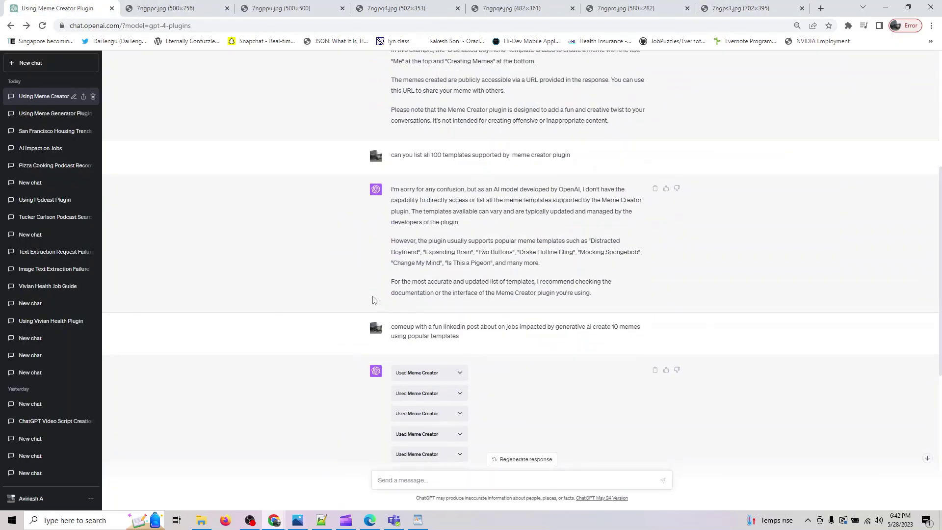
pyautogui.scroll(-4, 373, 302)
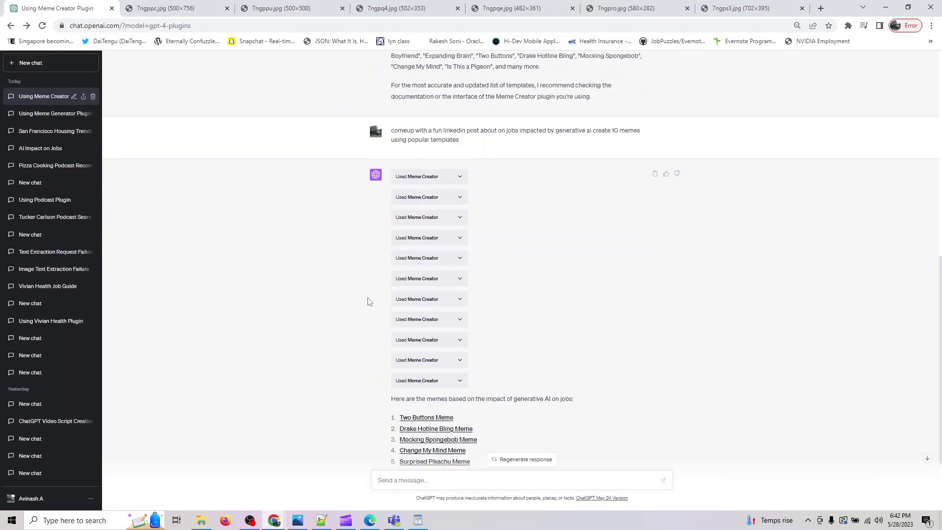
pyautogui.scroll(-2, 369, 300)
pyautogui.scroll(15, 369, 300)
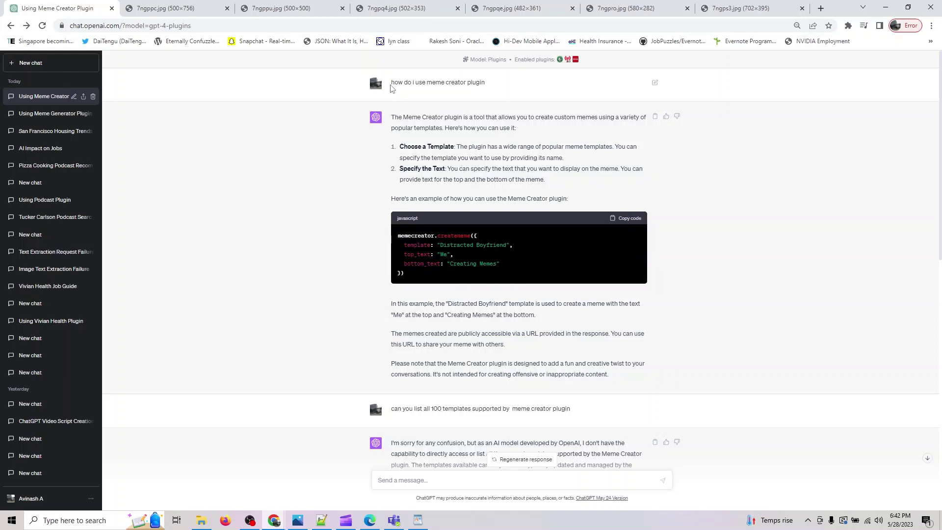
pyautogui.moveTo(392, 85); pyautogui.dragTo(573, 91)
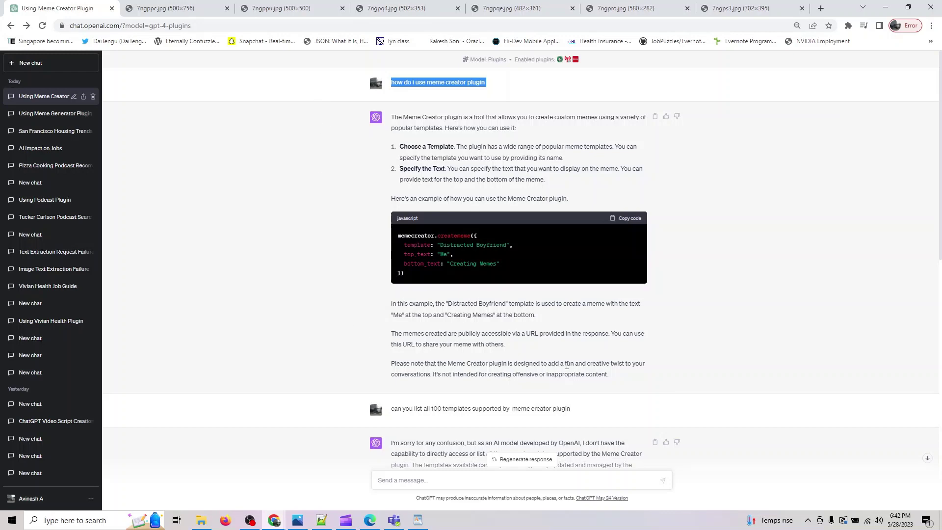
# Scroll through the conversation to review the template reply and meme links
pyautogui.scroll(-7, 567, 365)
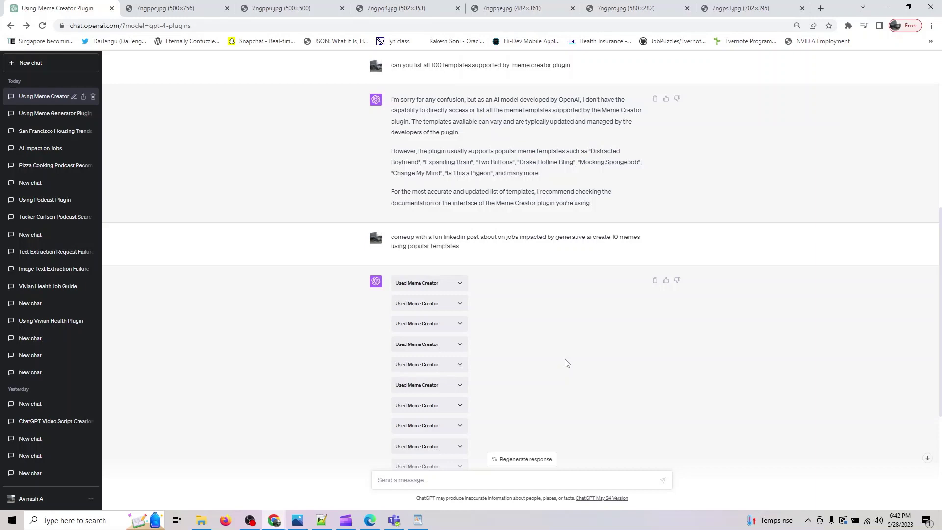
pyautogui.scroll(-4, 536, 390)
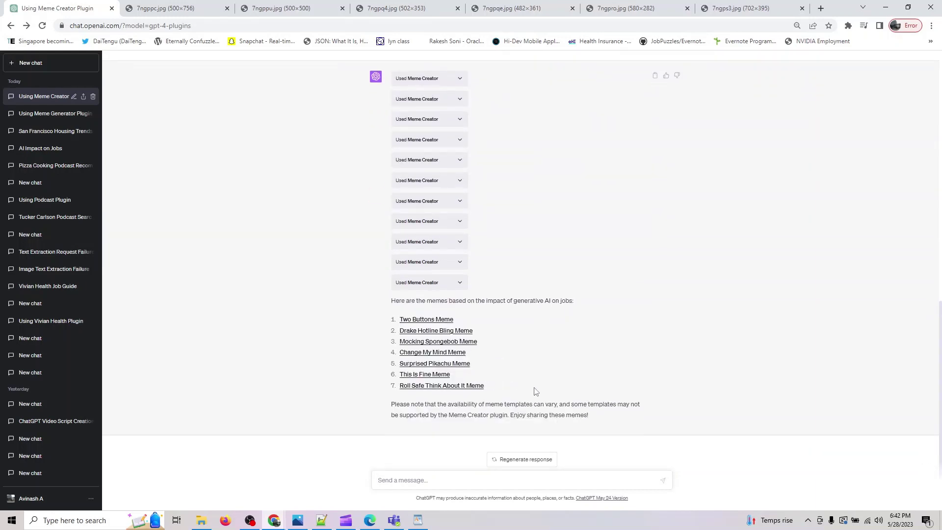
pyautogui.scroll(10, 536, 391)
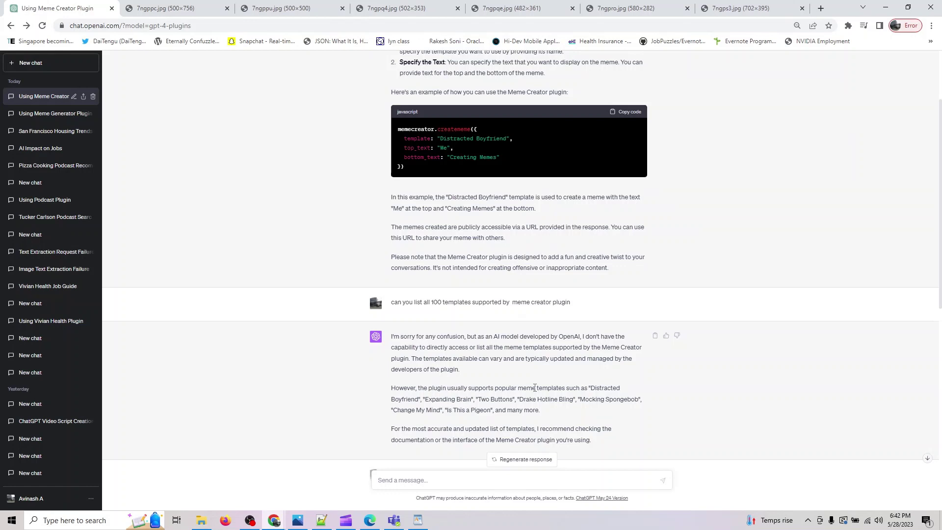
pyautogui.scroll(2, 534, 388)
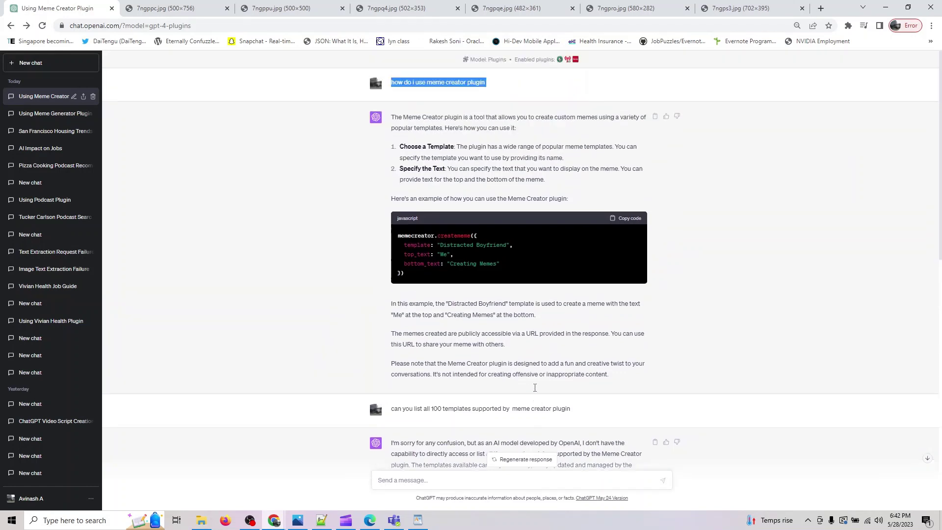